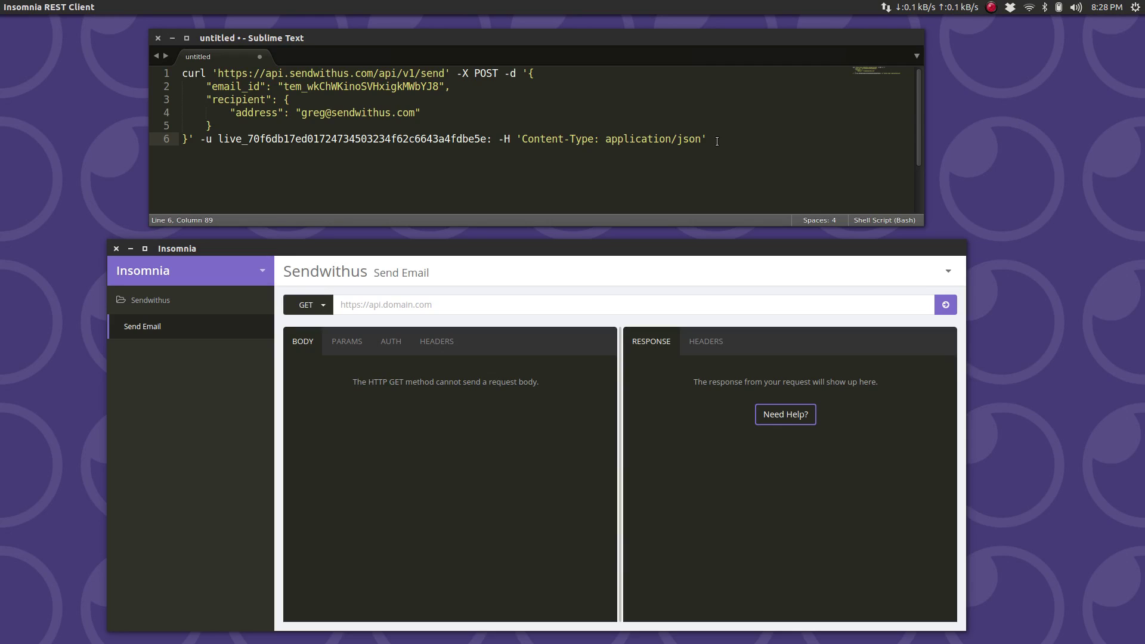
Copy the full curl command from Sublime and paste it into the Send Email request's URL field.
drag(717, 141, 174, 69)
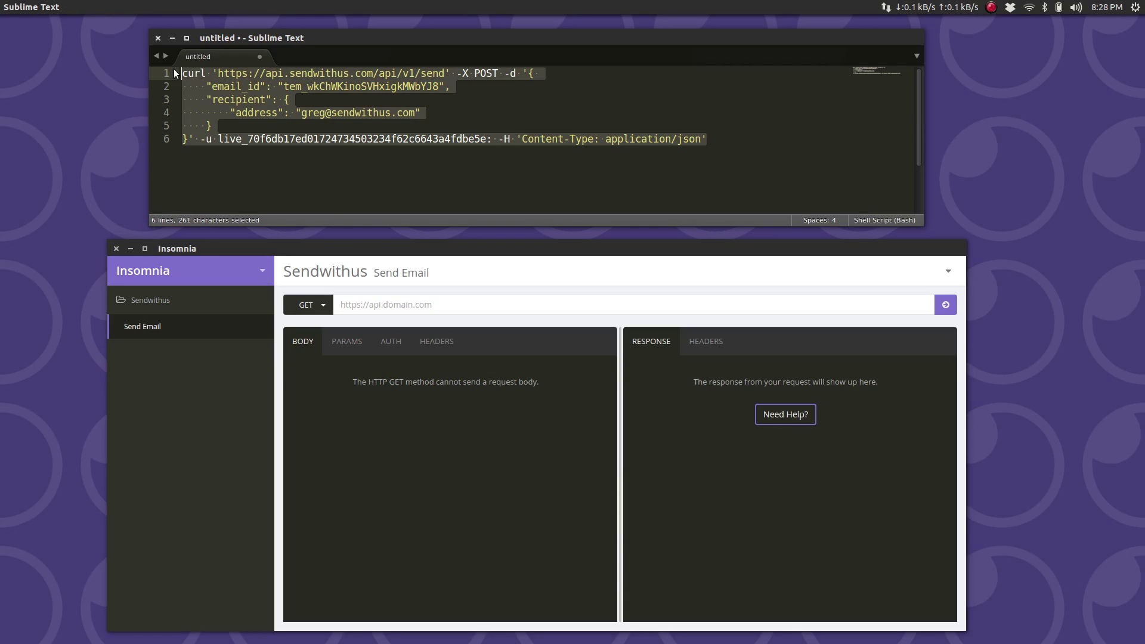
click(474, 126)
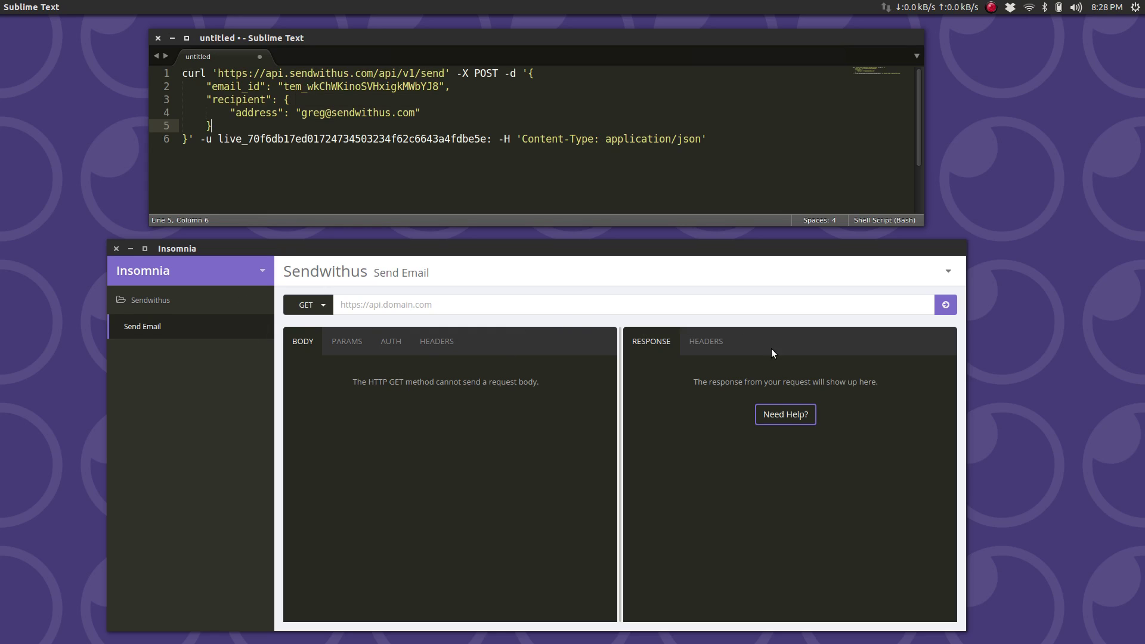
click(484, 307)
drag(719, 138, 182, 73)
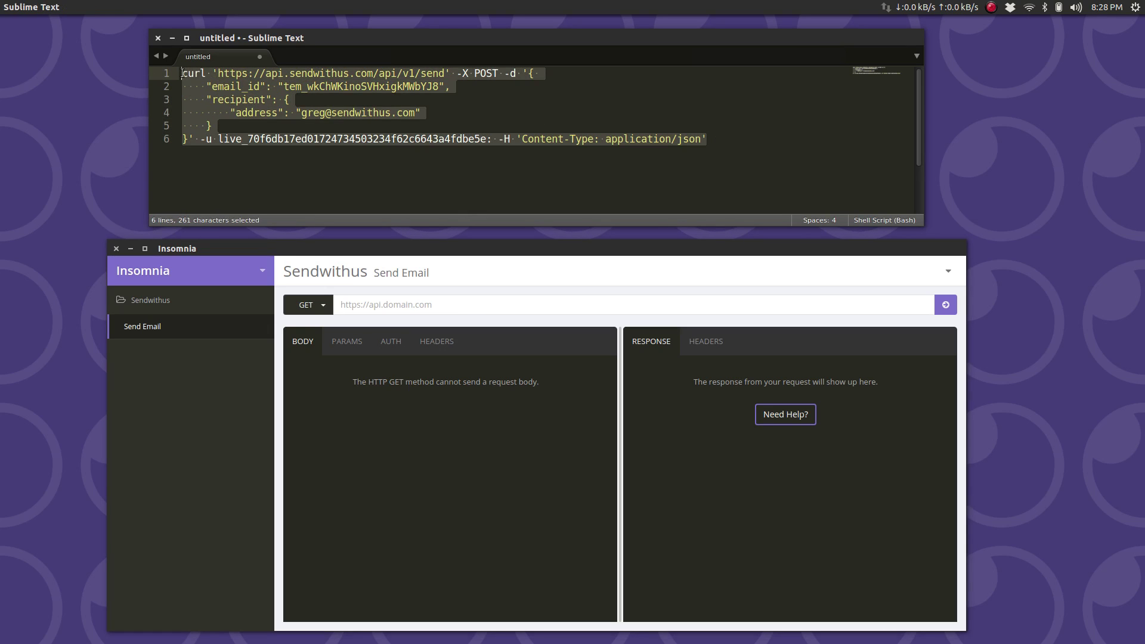
right_click(227, 83)
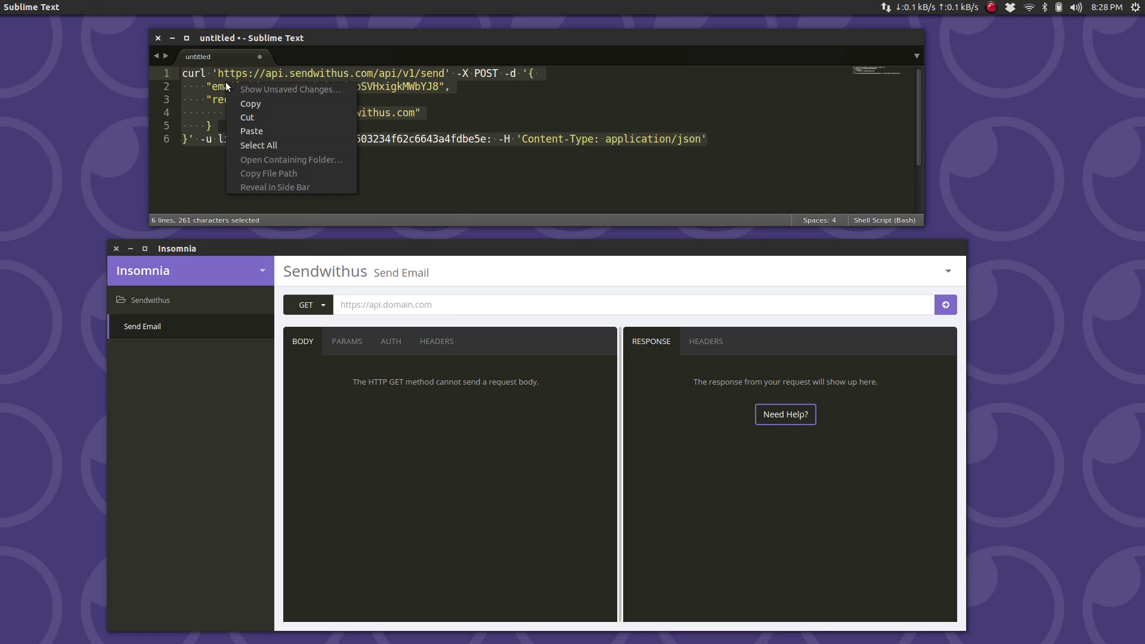
click(284, 104)
click(322, 130)
right_click(384, 304)
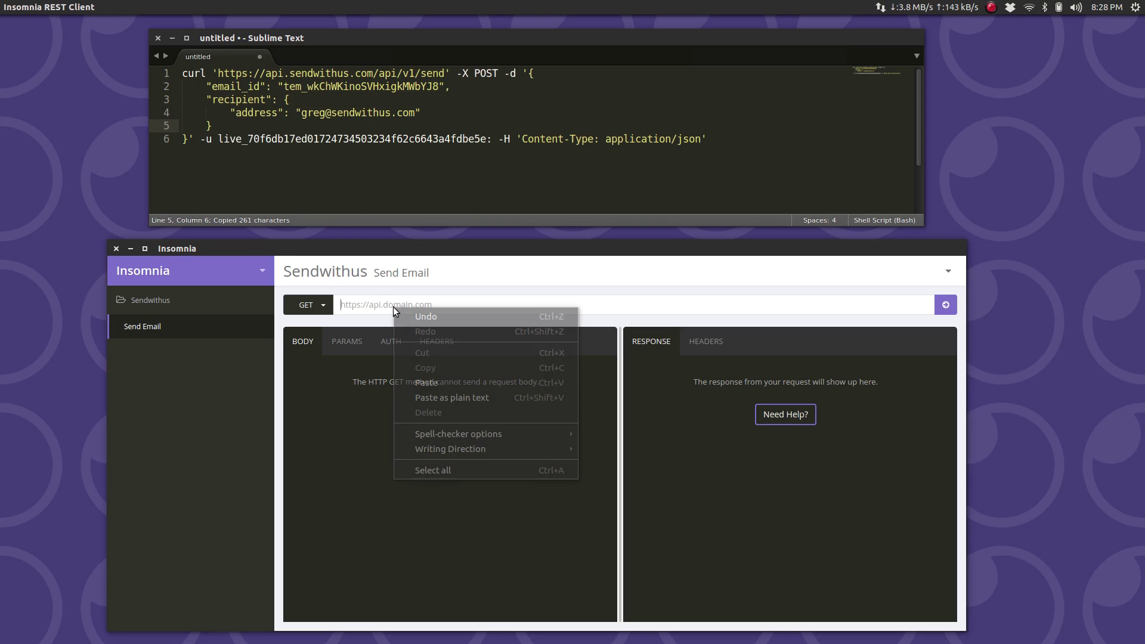
click(441, 379)
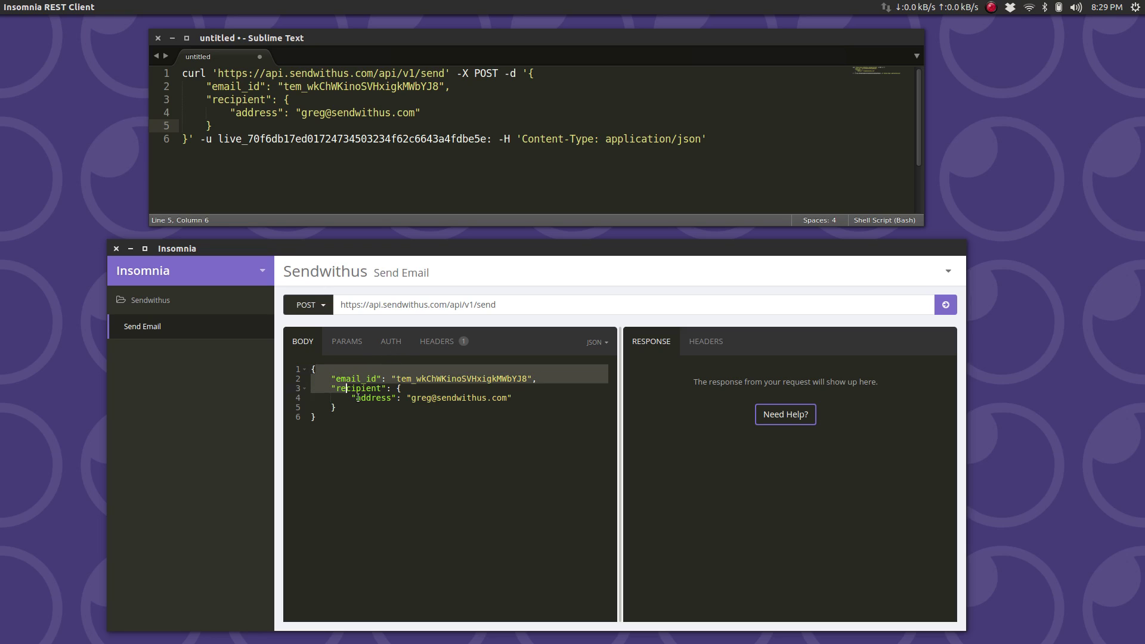
Verify the imported Basic Auth username, JSON Content-Type header and Sendwithus URL.
click(390, 341)
click(348, 449)
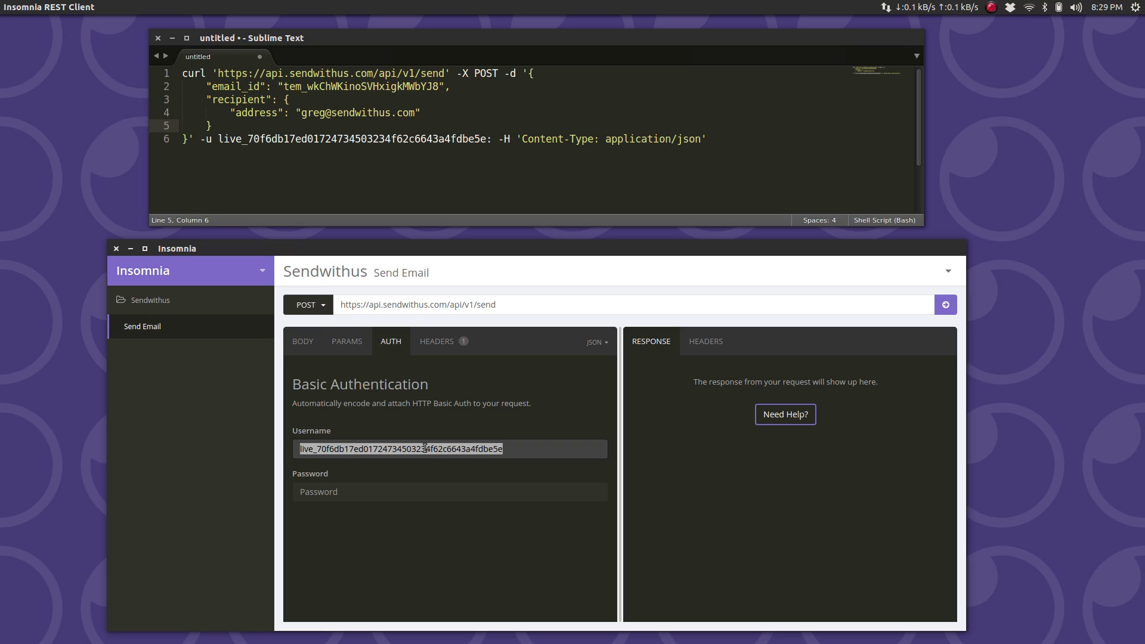
click(437, 341)
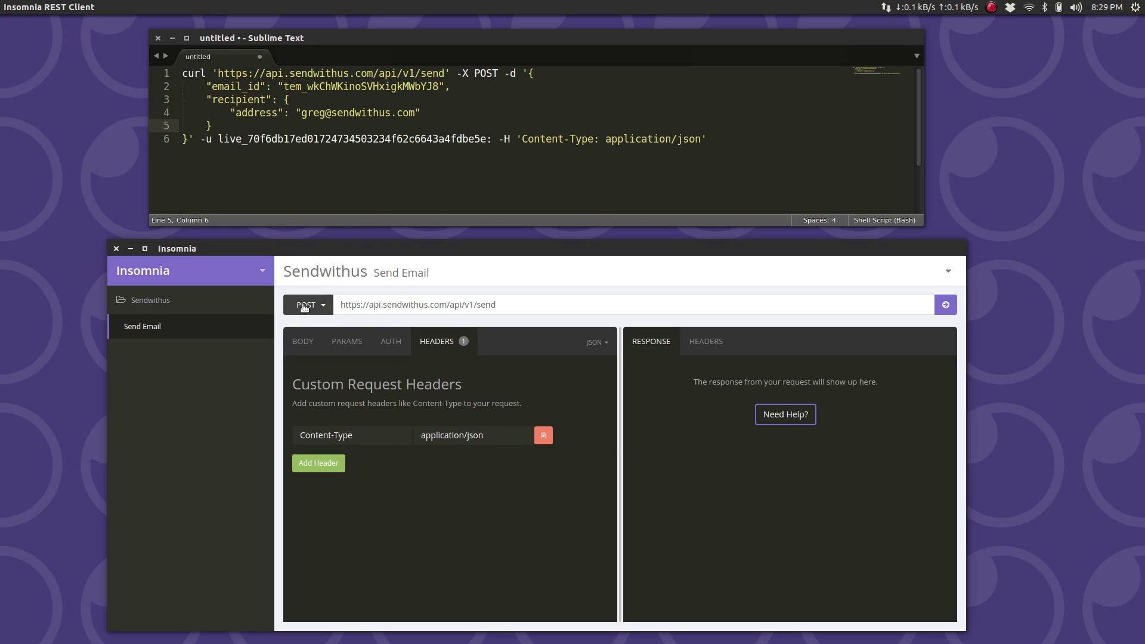
double_click(423, 309)
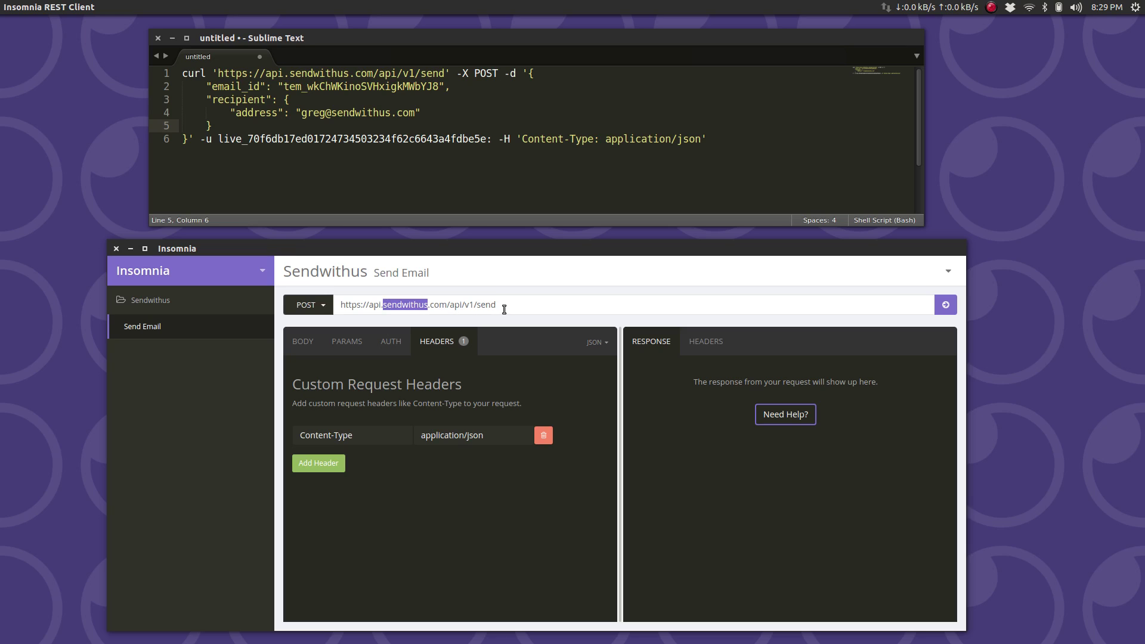
key(ctrl+v)
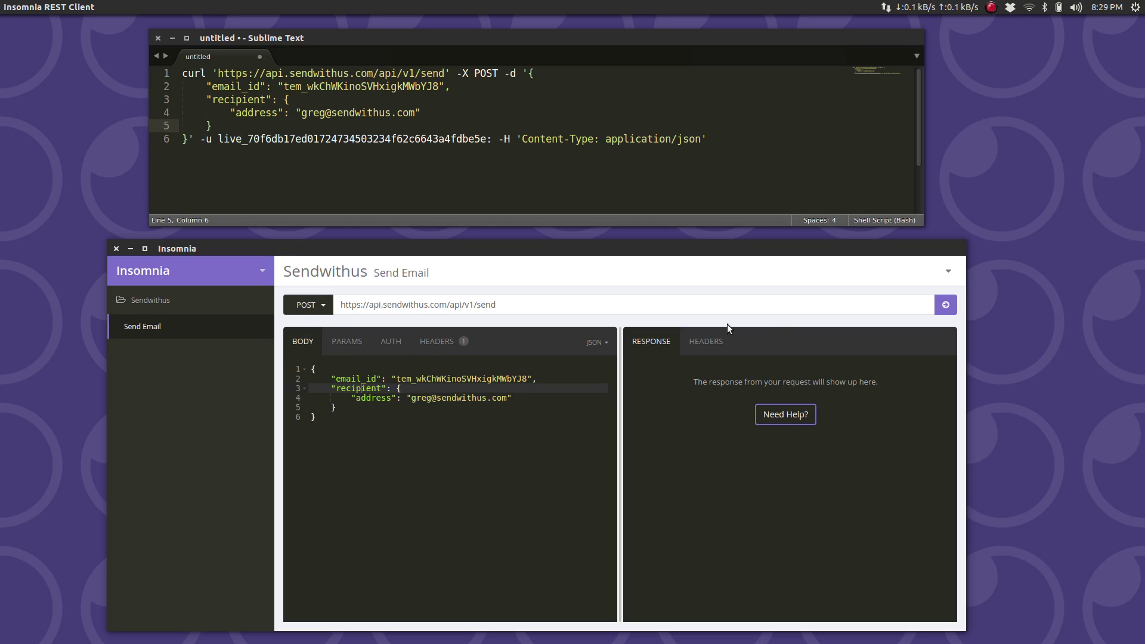
click(945, 307)
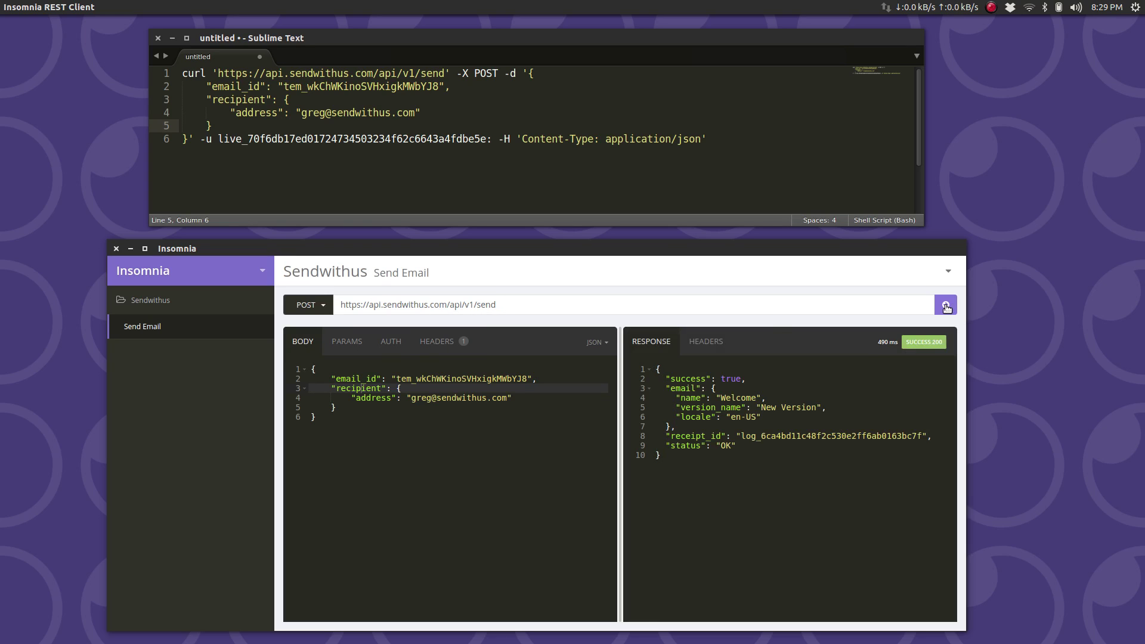
drag(680, 461, 665, 357)
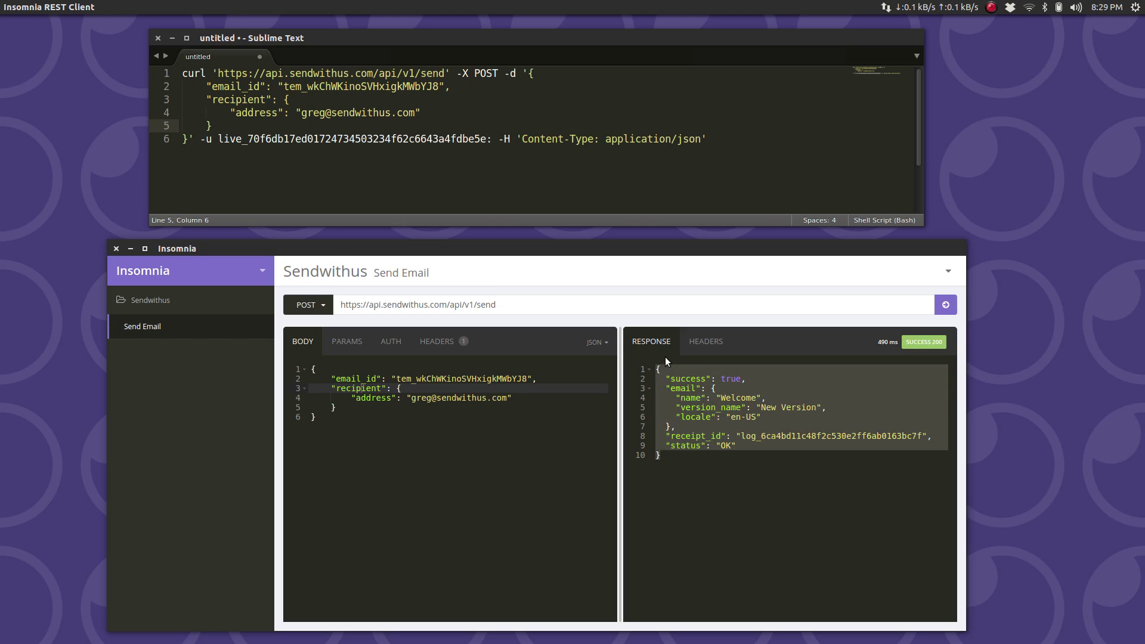
click(703, 399)
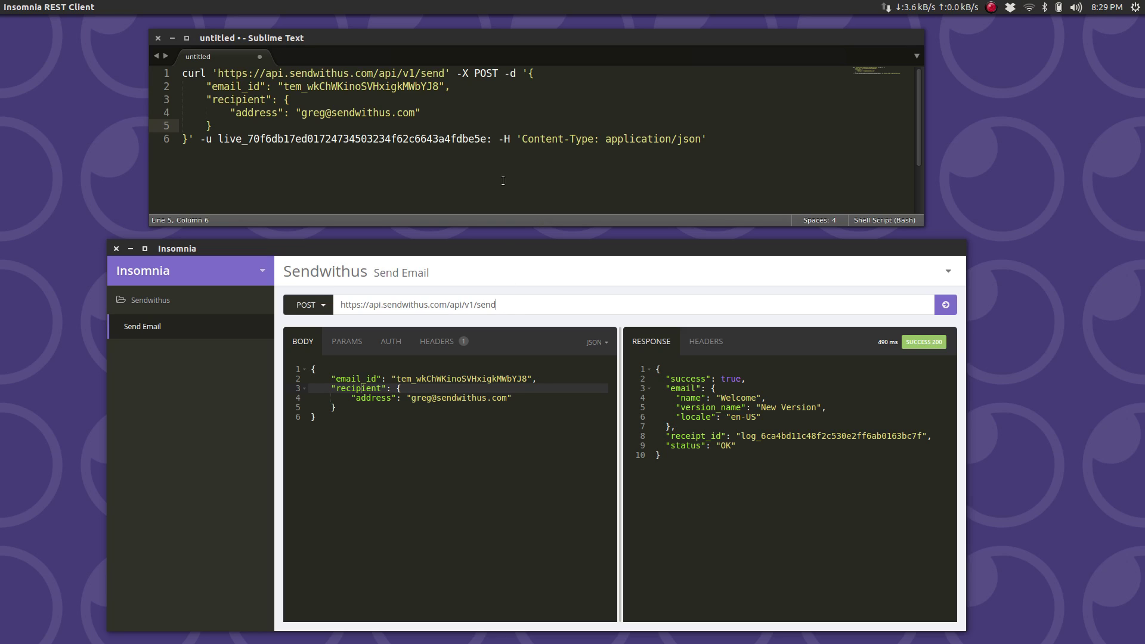
drag(444, 73, 216, 73)
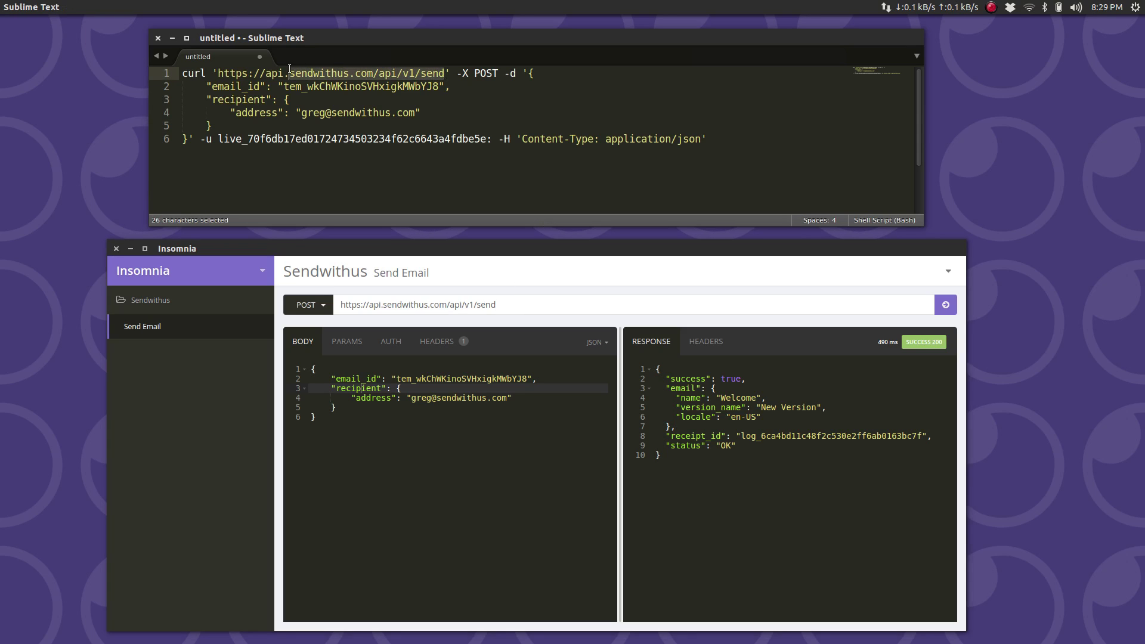
drag(501, 304, 349, 304)
click(404, 304)
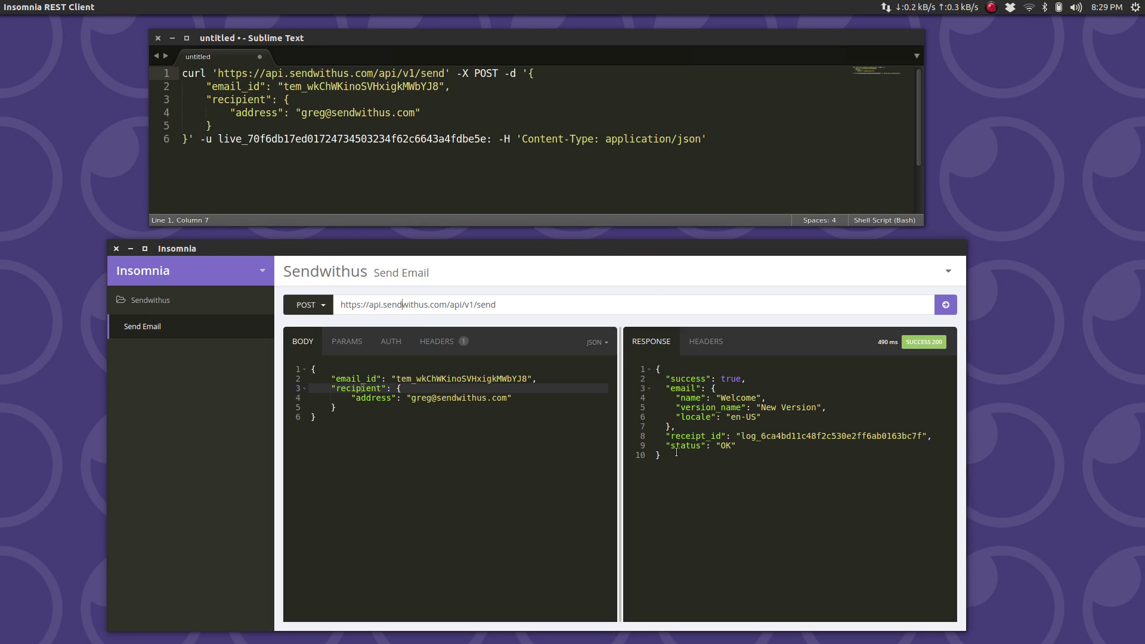
click(468, 419)
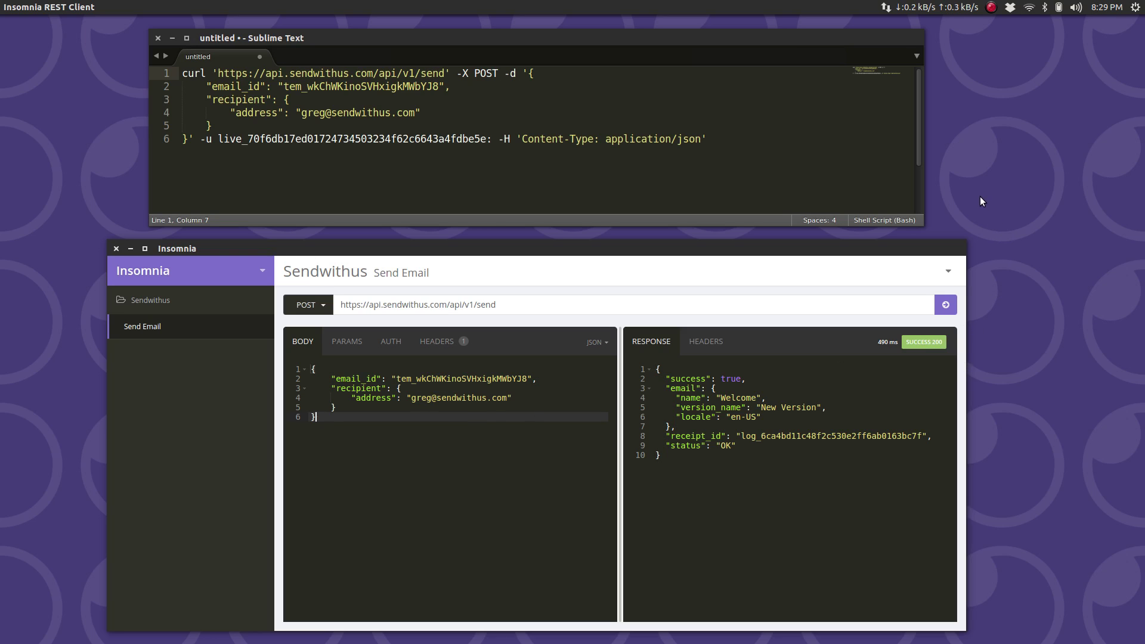
click(991, 10)
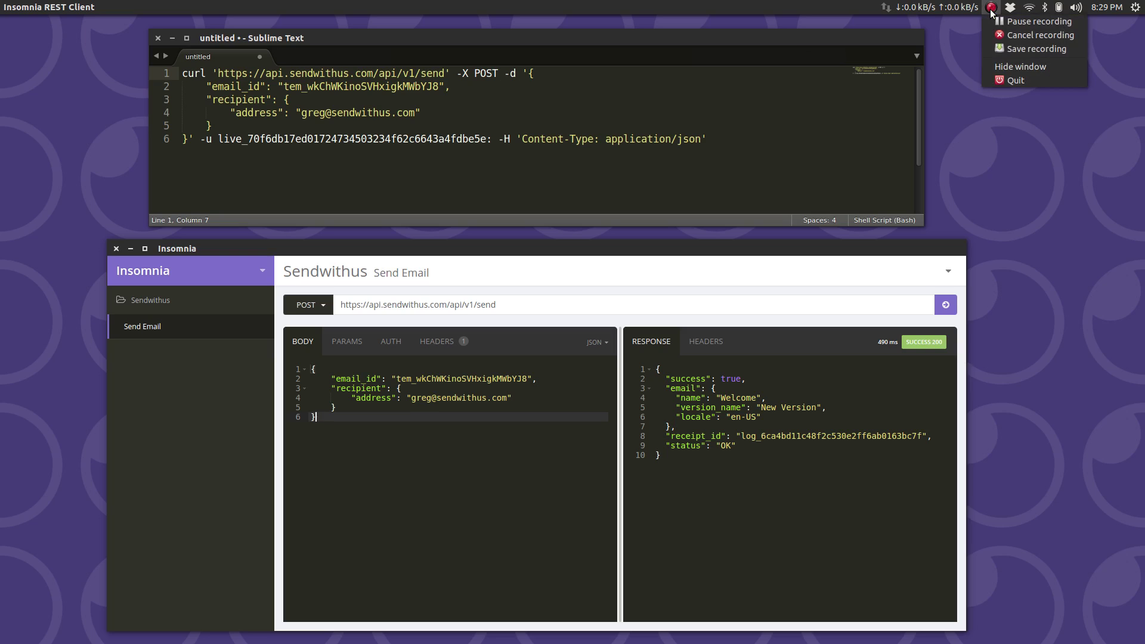